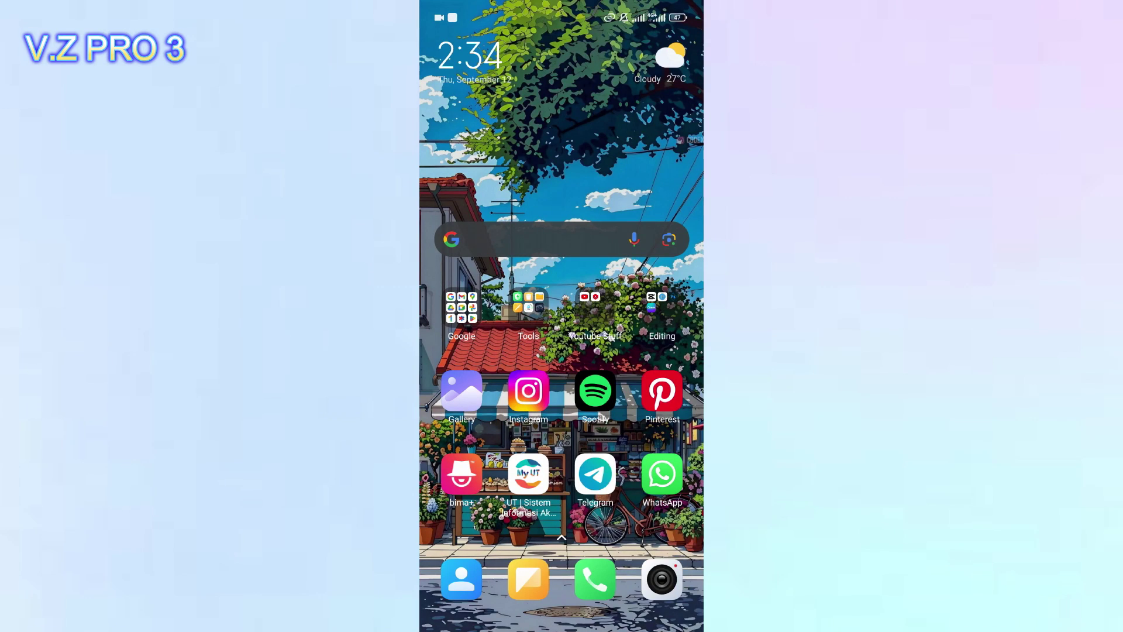
Swipe back and forth between home screen pages, ending on the page with the WA Business shortcut
left_click_drag(650, 351, 474, 351)
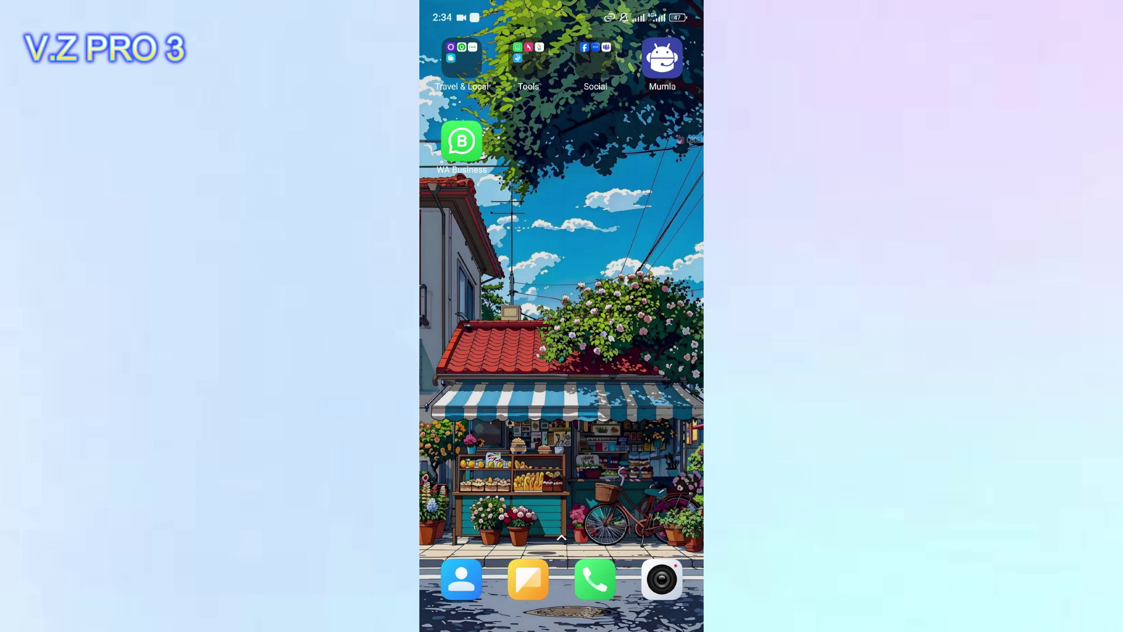
left_click_drag(474, 351, 650, 351)
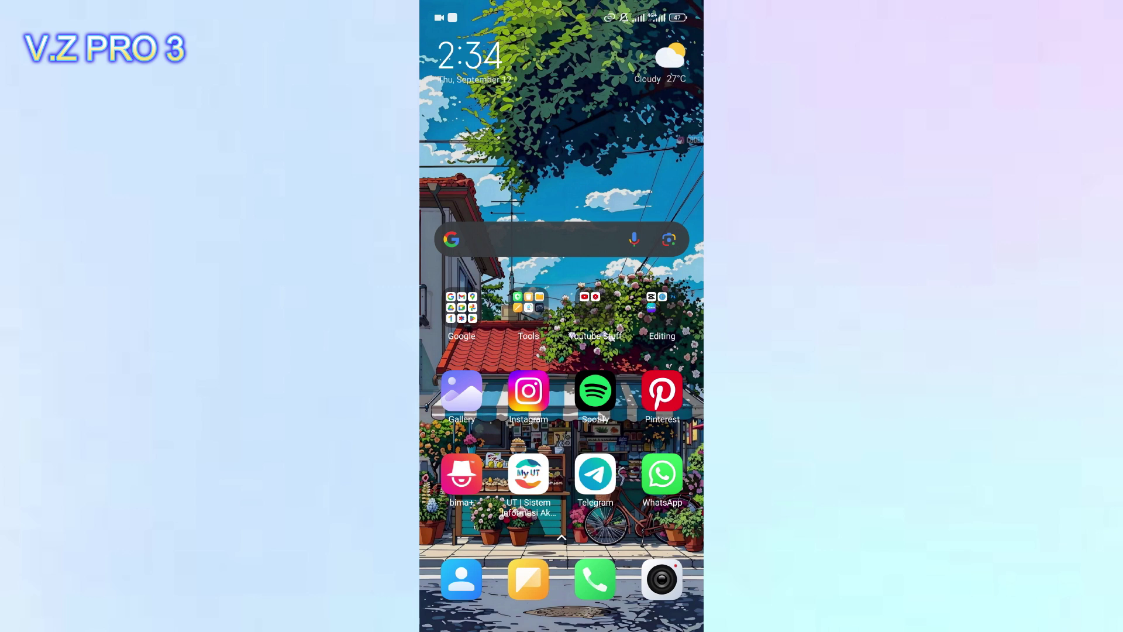
left_click_drag(649, 352, 474, 351)
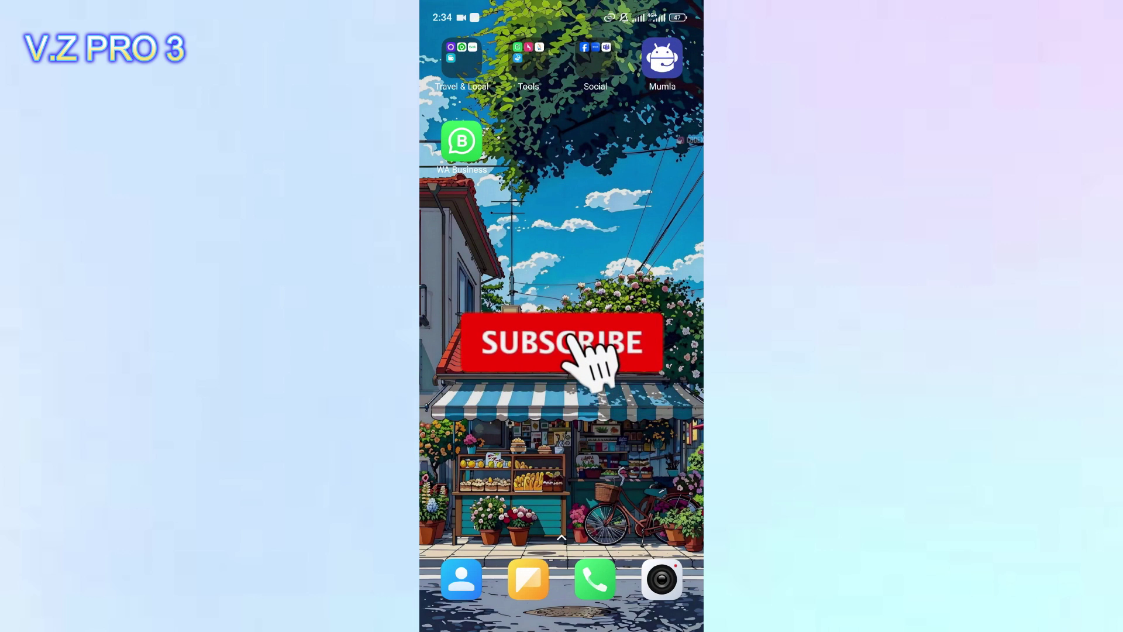
left_click_drag(474, 352, 650, 351)
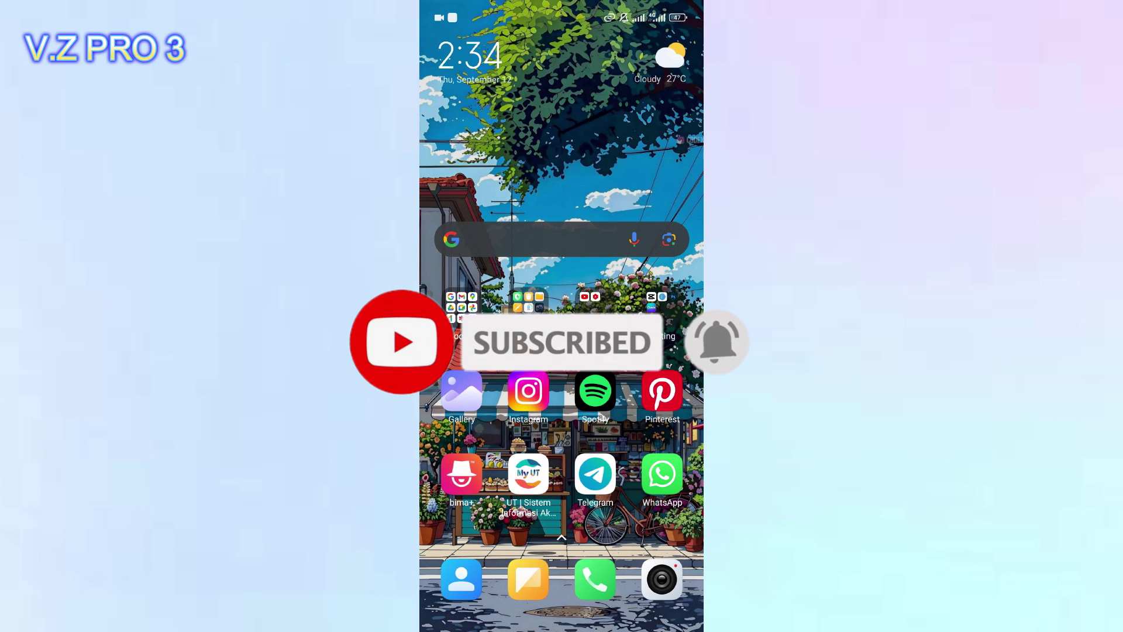
left_click_drag(650, 351, 474, 352)
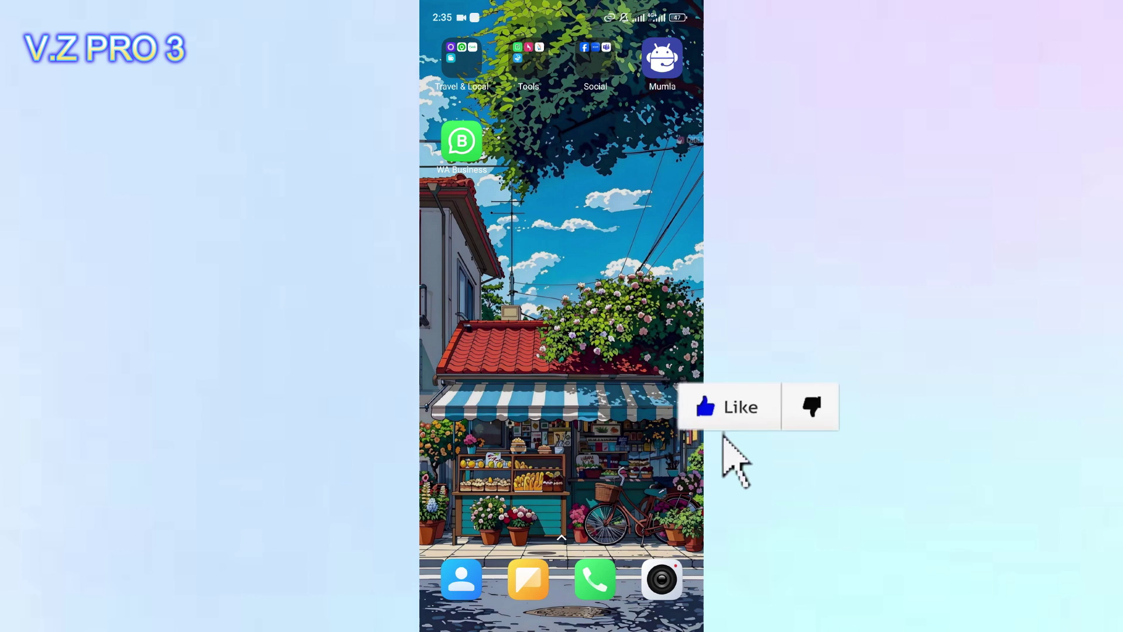
Launch WhatsApp Business, look at the Tools tab, then return to the Chats list
left_click(461, 140)
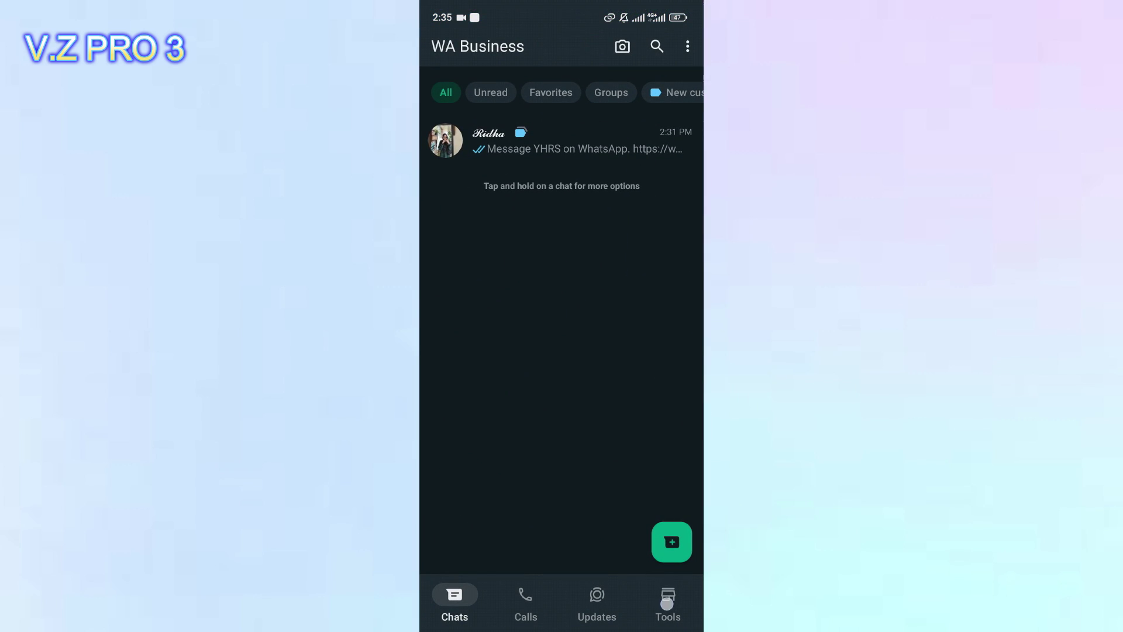
left_click(668, 603)
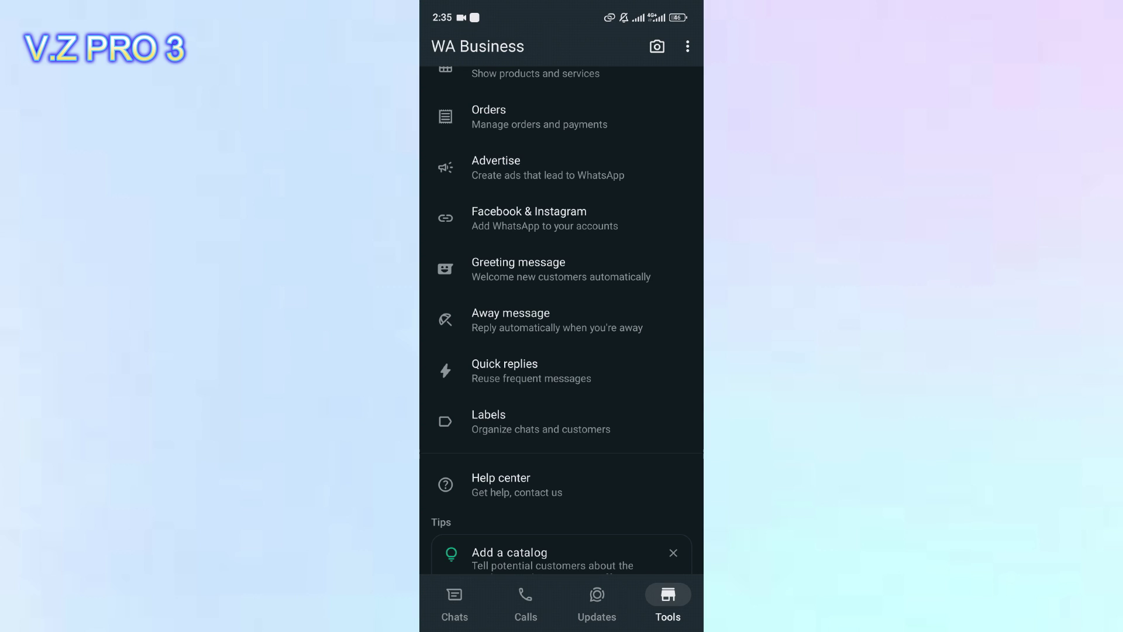
scroll(562, 316, "up", 5)
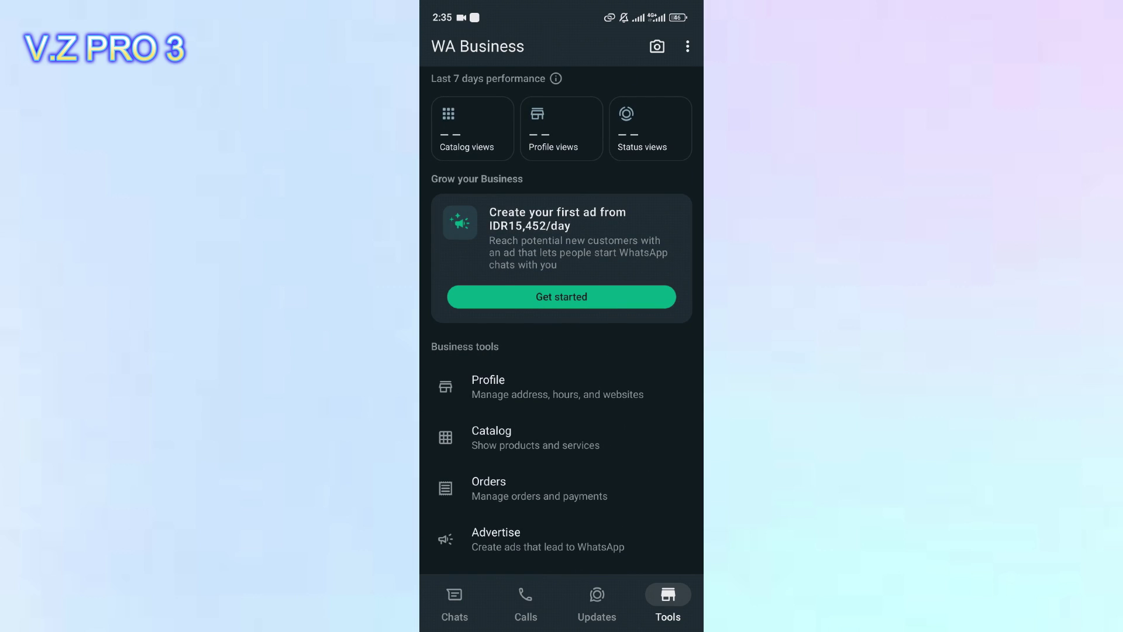
left_click(455, 604)
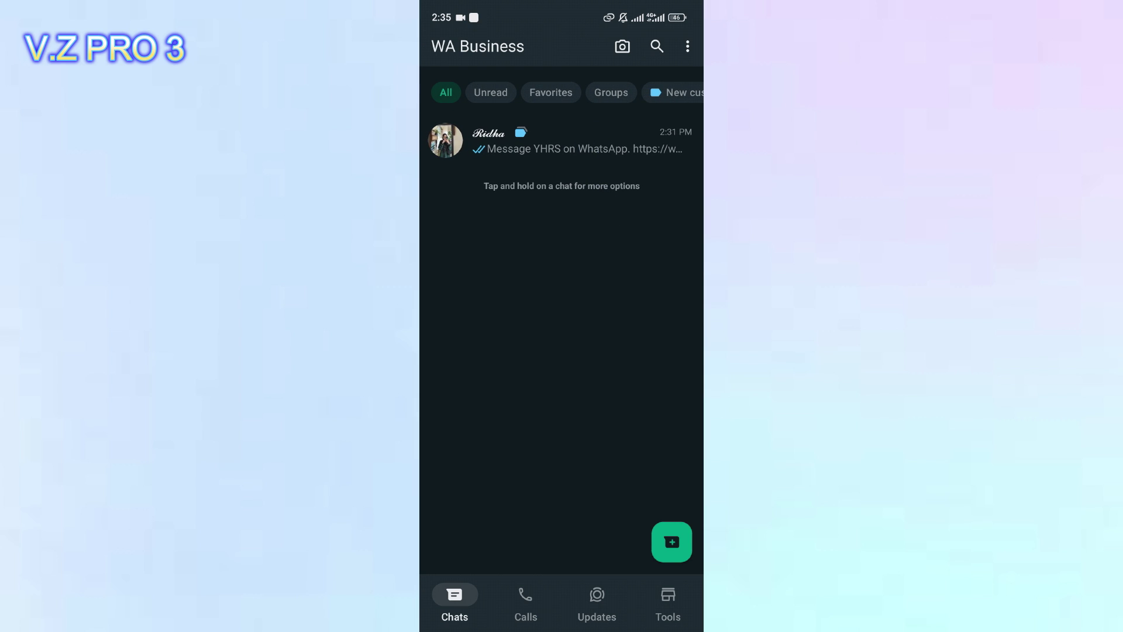
Select the only conversation and open its Label chat list
left_click(607, 139)
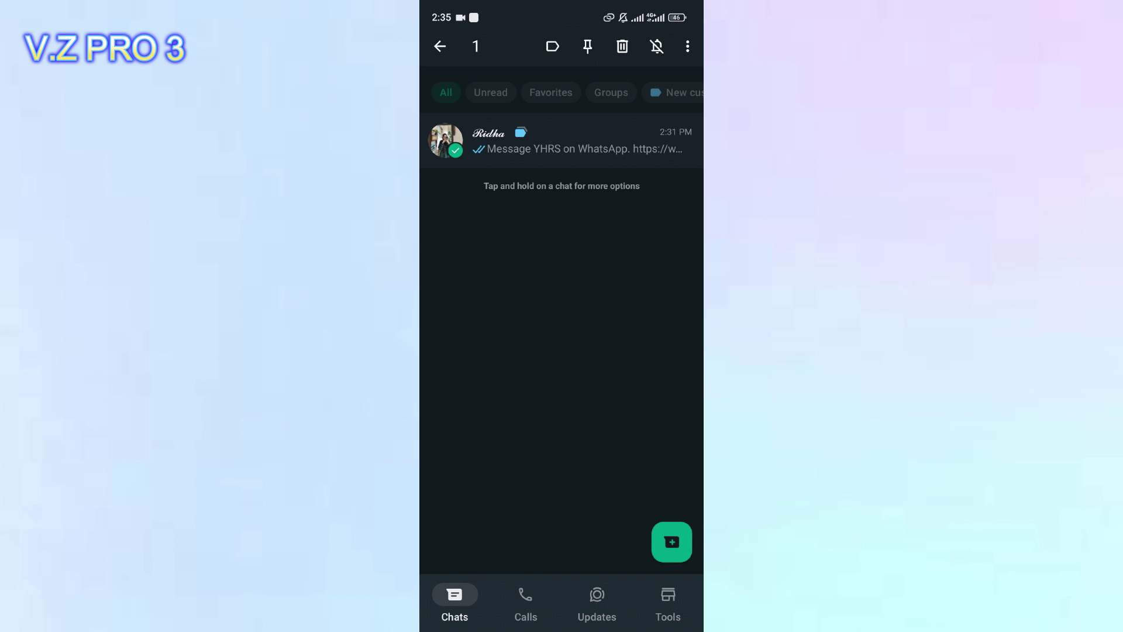
left_click(552, 46)
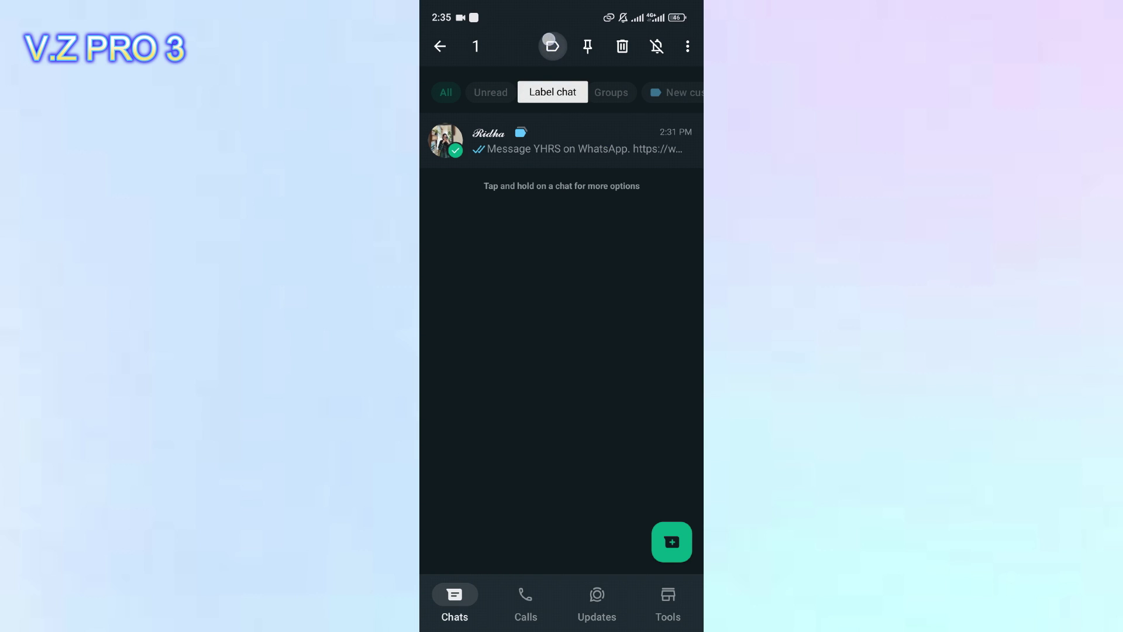
left_click(551, 46)
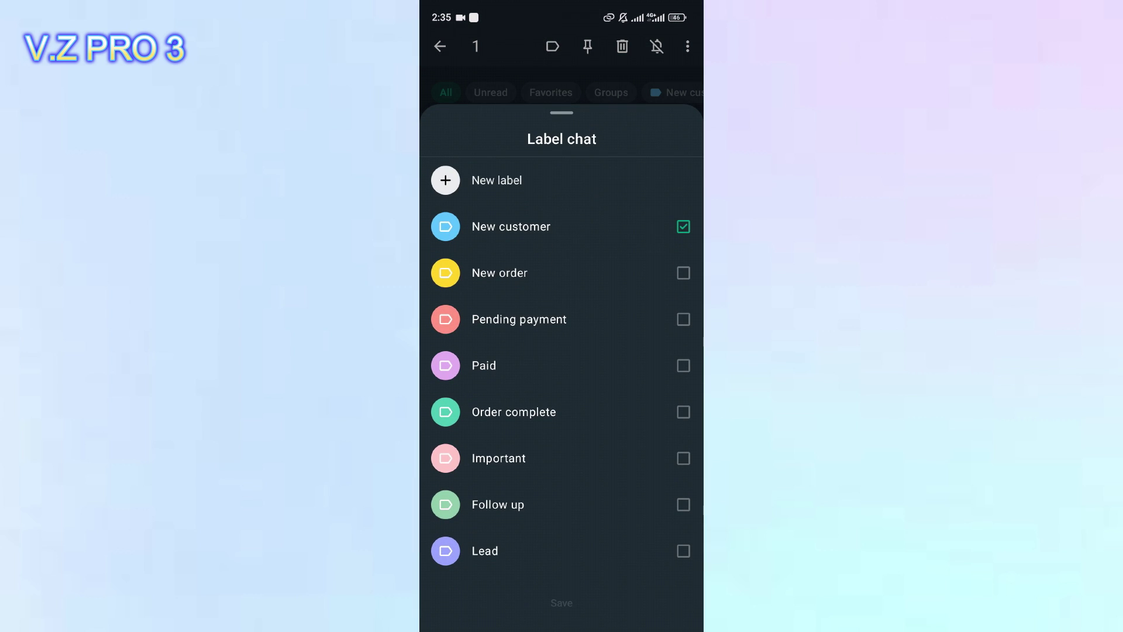
Leave New order, Pending payment and New customer all unchecked in Label chat, then save
left_click(684, 273)
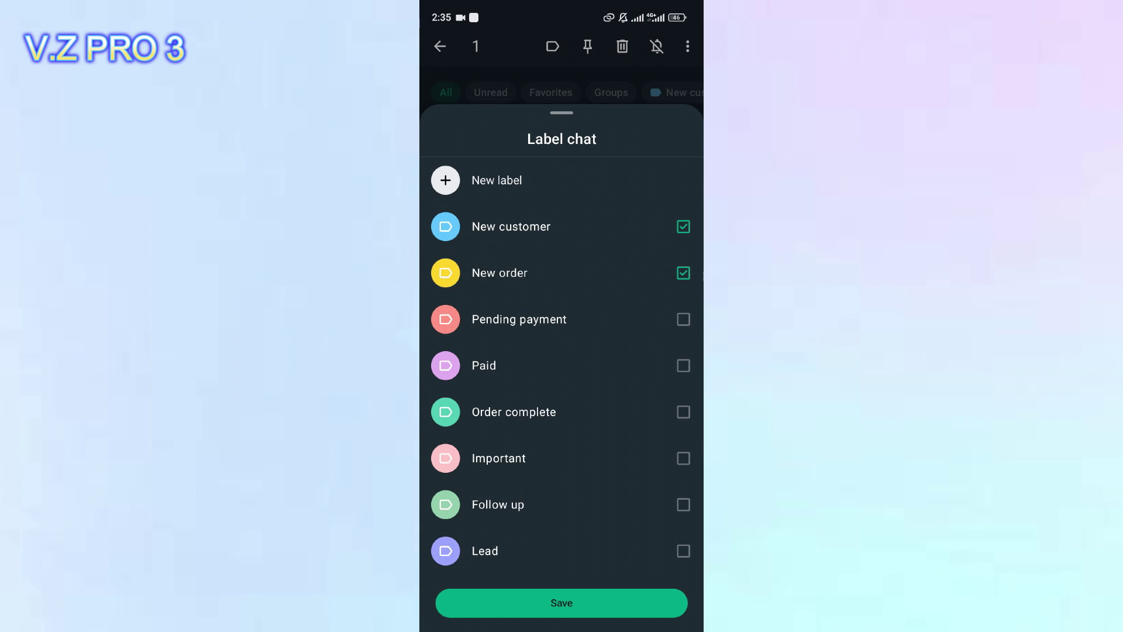
left_click(684, 320)
left_click(683, 273)
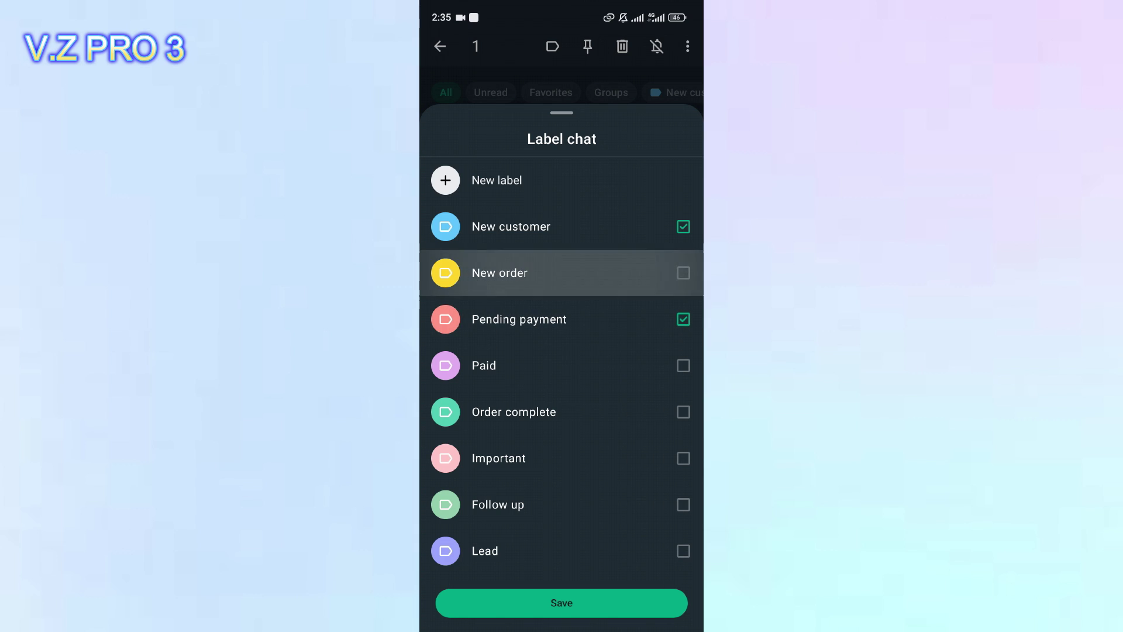
left_click(684, 320)
left_click(683, 226)
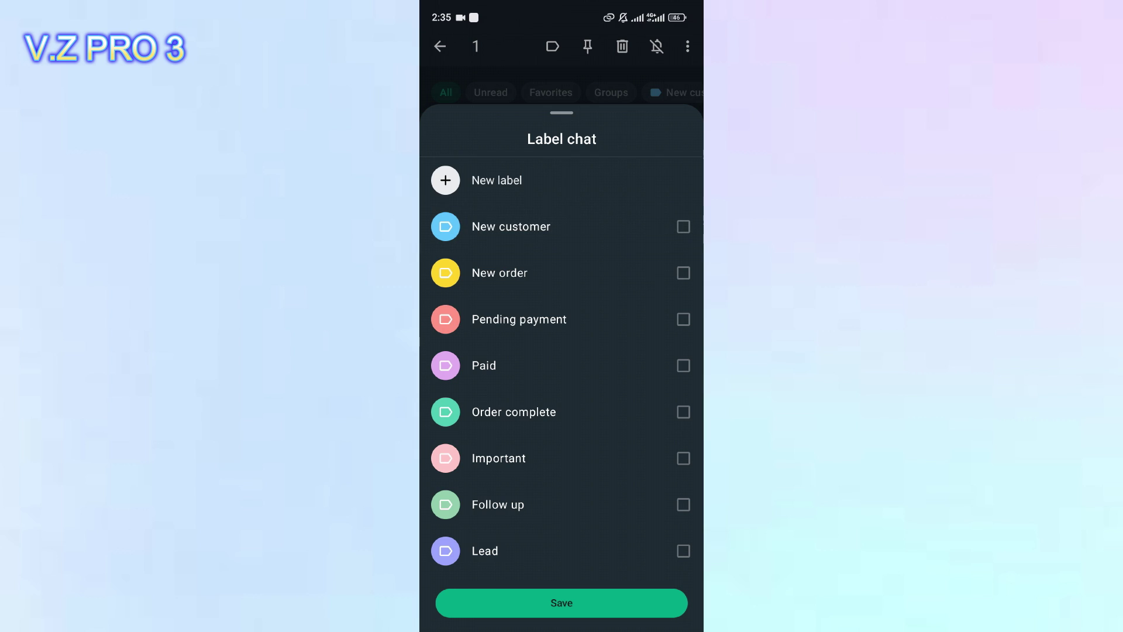
left_click(684, 226)
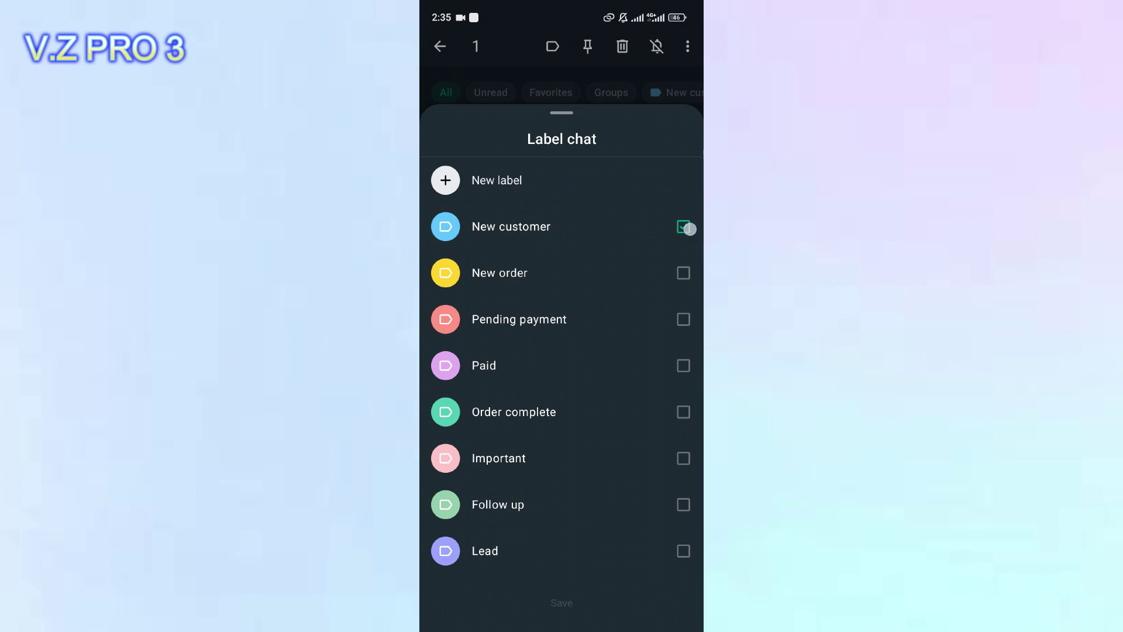
left_click(684, 227)
left_click(683, 226)
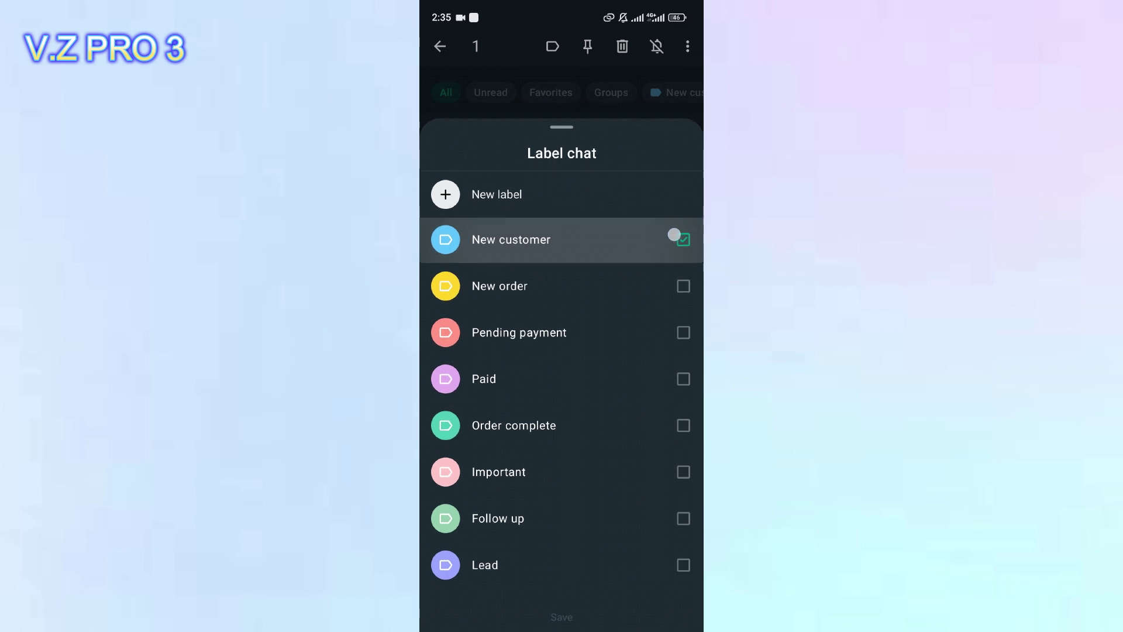
left_click(683, 239)
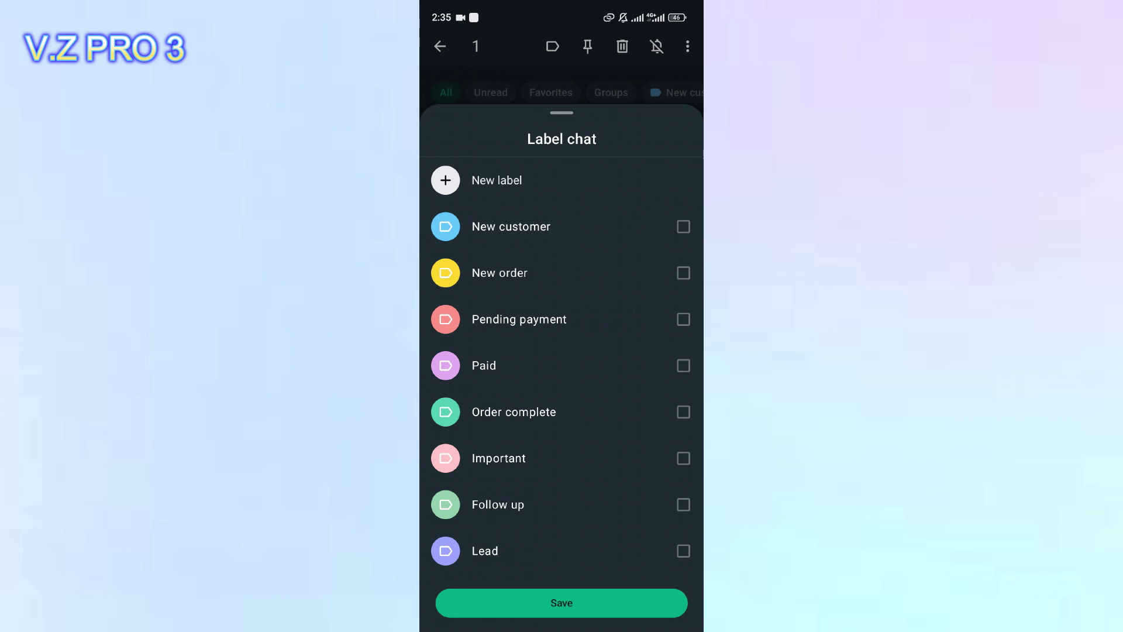
left_click(639, 603)
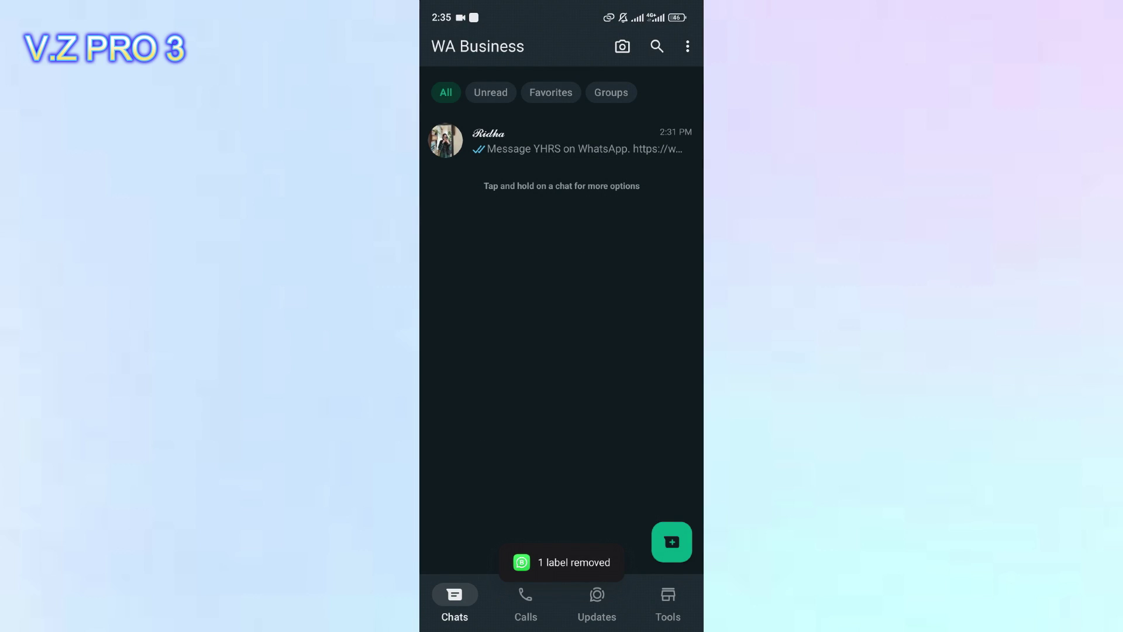
left_click(560, 137)
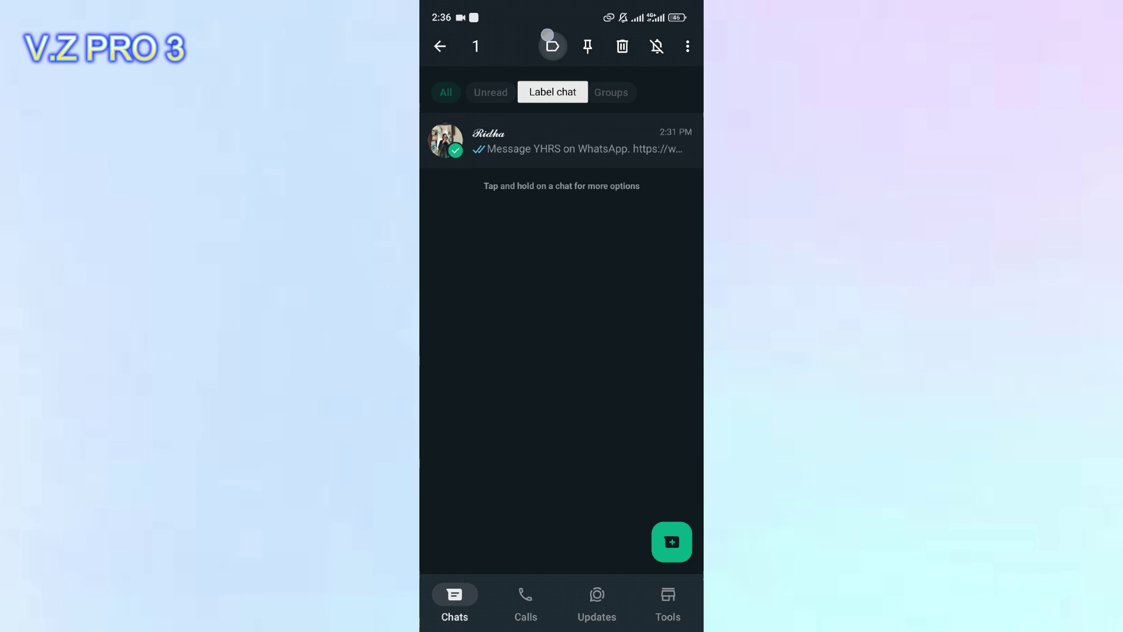
left_click(552, 45)
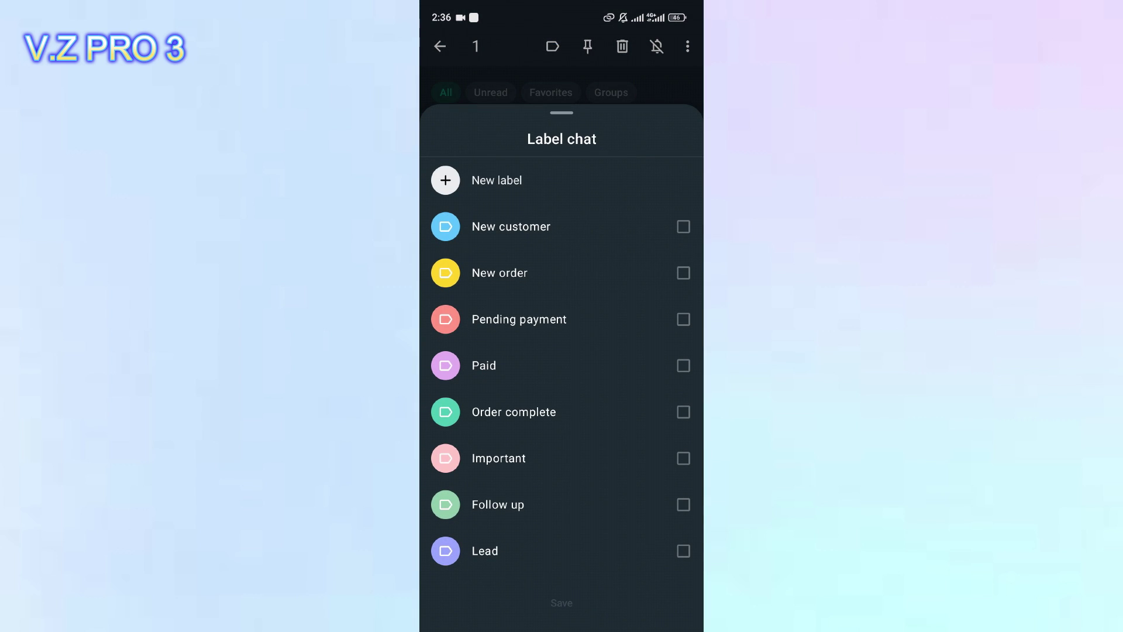
left_click(574, 88)
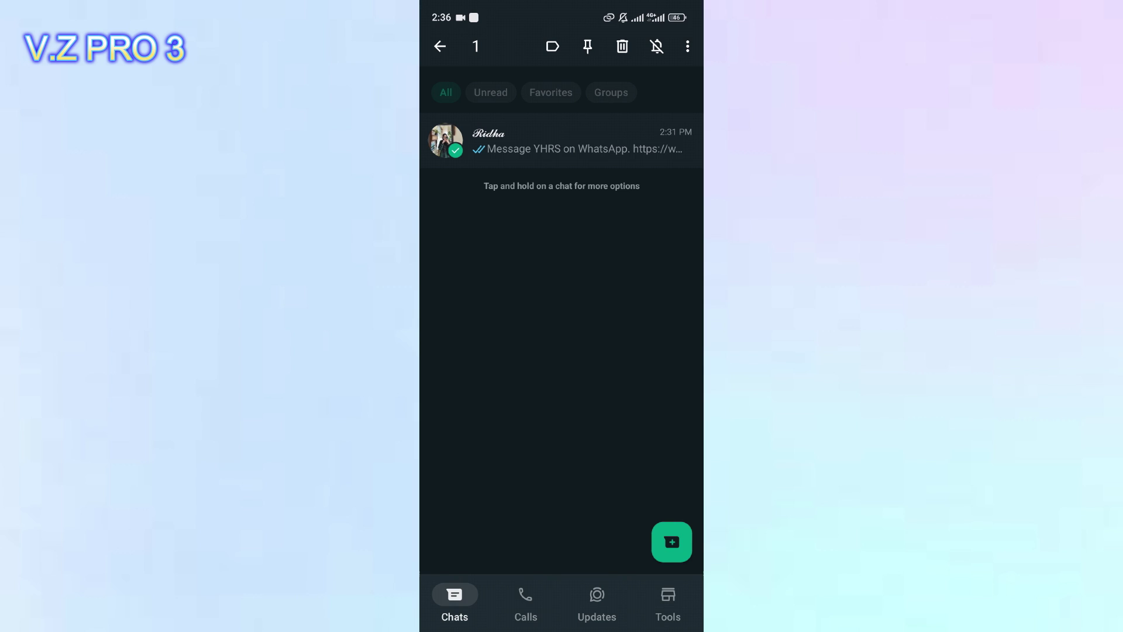
left_click(559, 137)
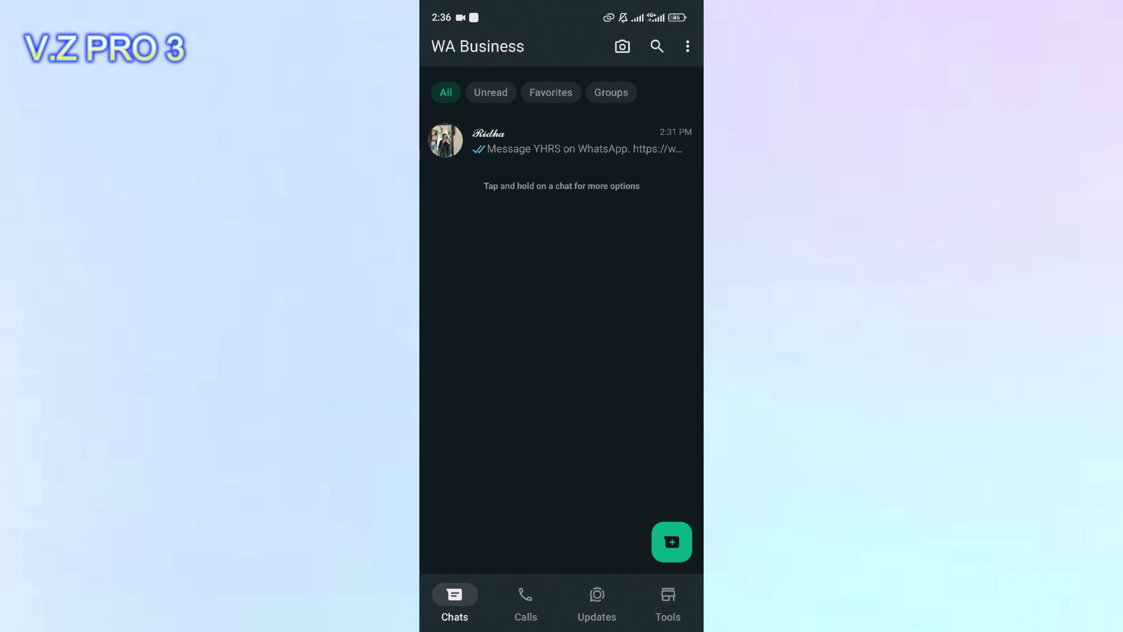
Leave WhatsApp Business for the home screen and swipe to the search-bar page
key("Home")
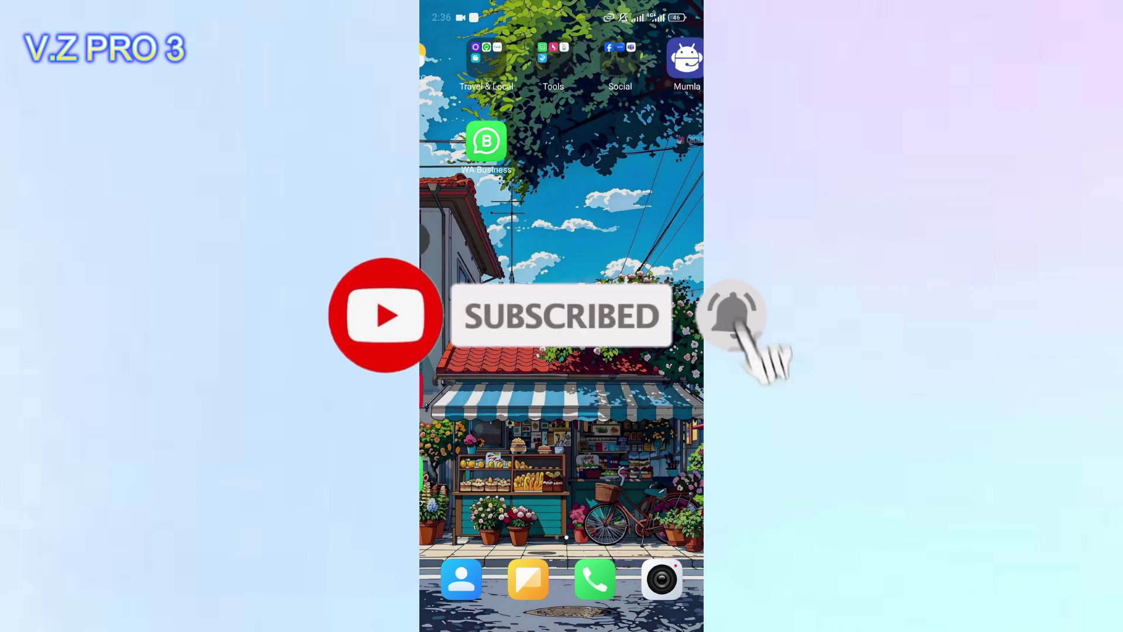
left_click_drag(474, 439, 650, 439)
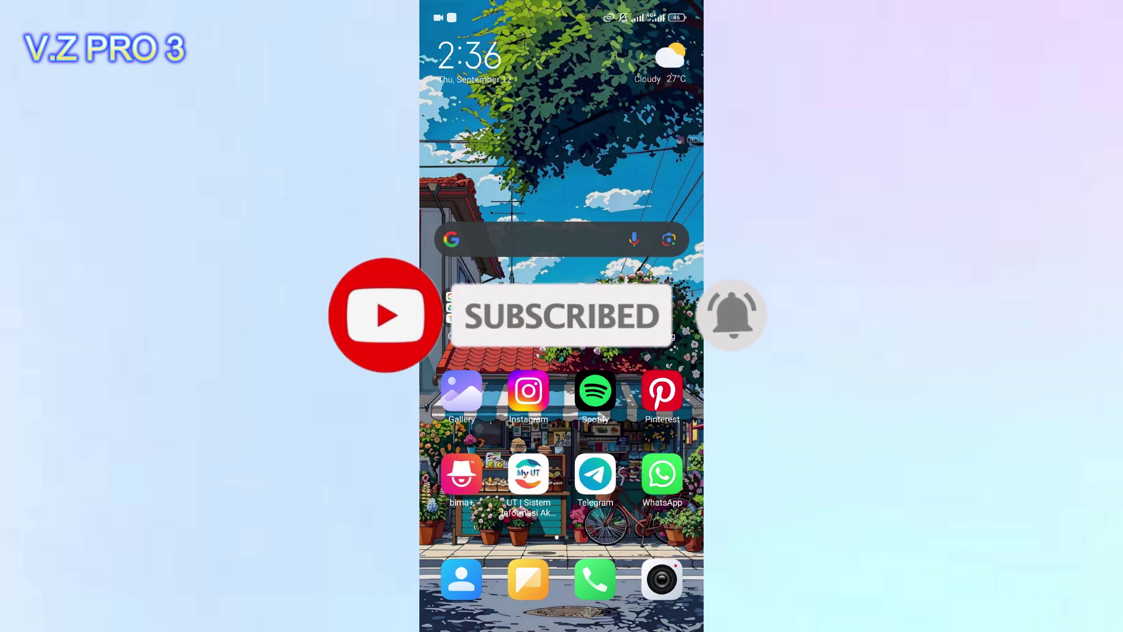